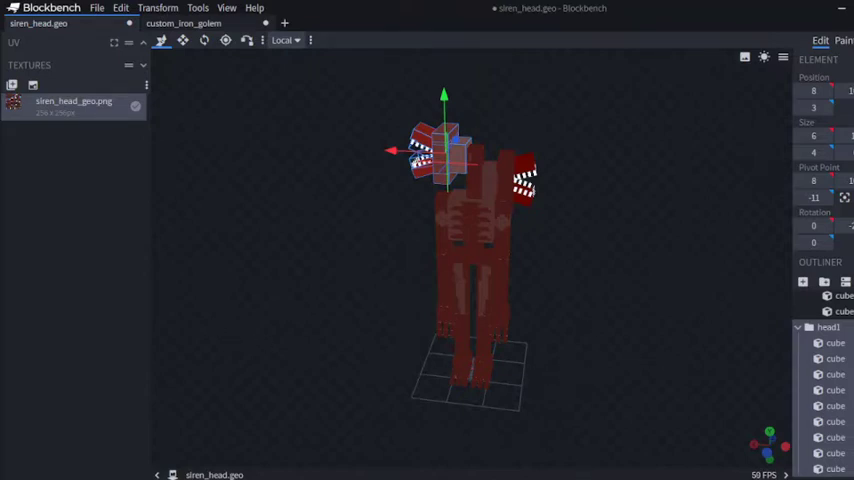
pyautogui.moveTo(585, 248)
pyautogui.mouseDown()
pyautogui.moveTo(718, 226)
pyautogui.moveTo(667, 213)
pyautogui.moveTo(233, 225)
pyautogui.moveTo(429, 204)
pyautogui.moveTo(578, 204)
pyautogui.moveTo(608, 233)
pyautogui.moveTo(580, 279)
pyautogui.moveTo(520, 288)
pyautogui.moveTo(353, 274)
pyautogui.moveTo(452, 250)
pyautogui.moveTo(505, 251)
pyautogui.mouseUp()
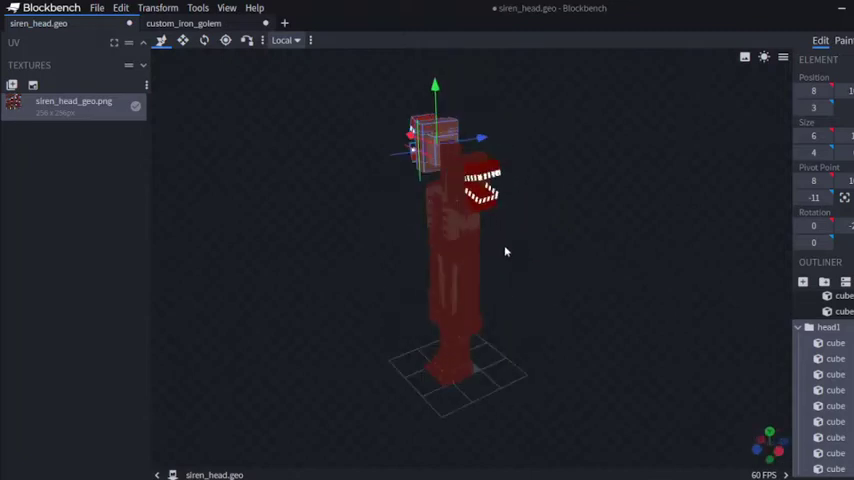
pyautogui.scroll(5, 515, 290)
pyautogui.moveTo(524, 320)
pyautogui.mouseDown()
pyautogui.moveTo(650, 398)
pyautogui.moveTo(650, 290)
pyautogui.mouseUp()
pyautogui.scroll(5, 657, 382)
pyautogui.scroll(-3, 640, 351)
pyautogui.scroll(-2, 639, 345)
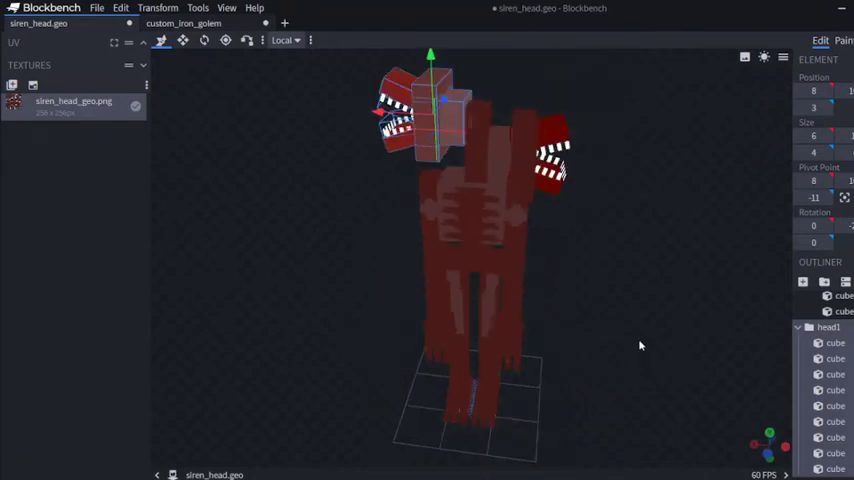
pyautogui.scroll(-1, 704, 296)
pyautogui.moveTo(704, 296); pyautogui.dragTo(690, 300)
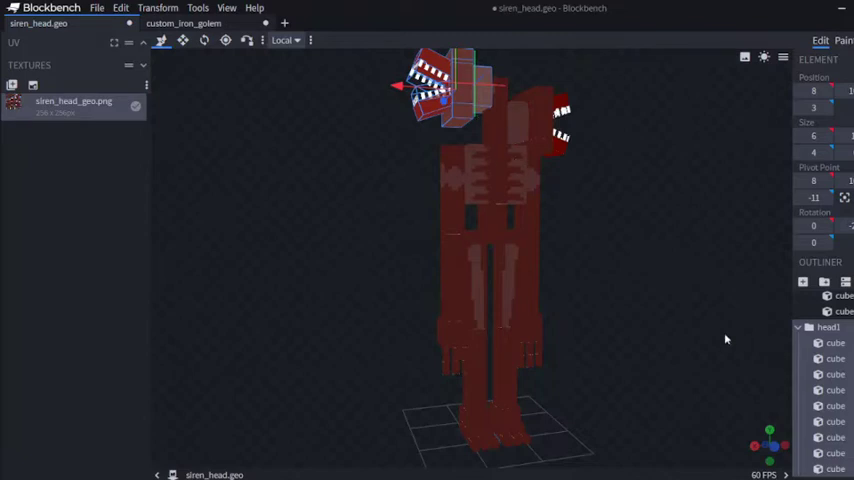
pyautogui.click(810, 330)
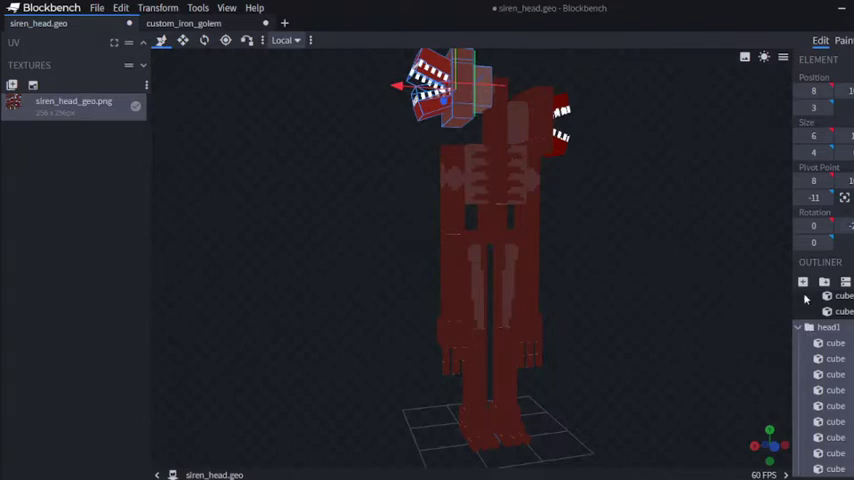